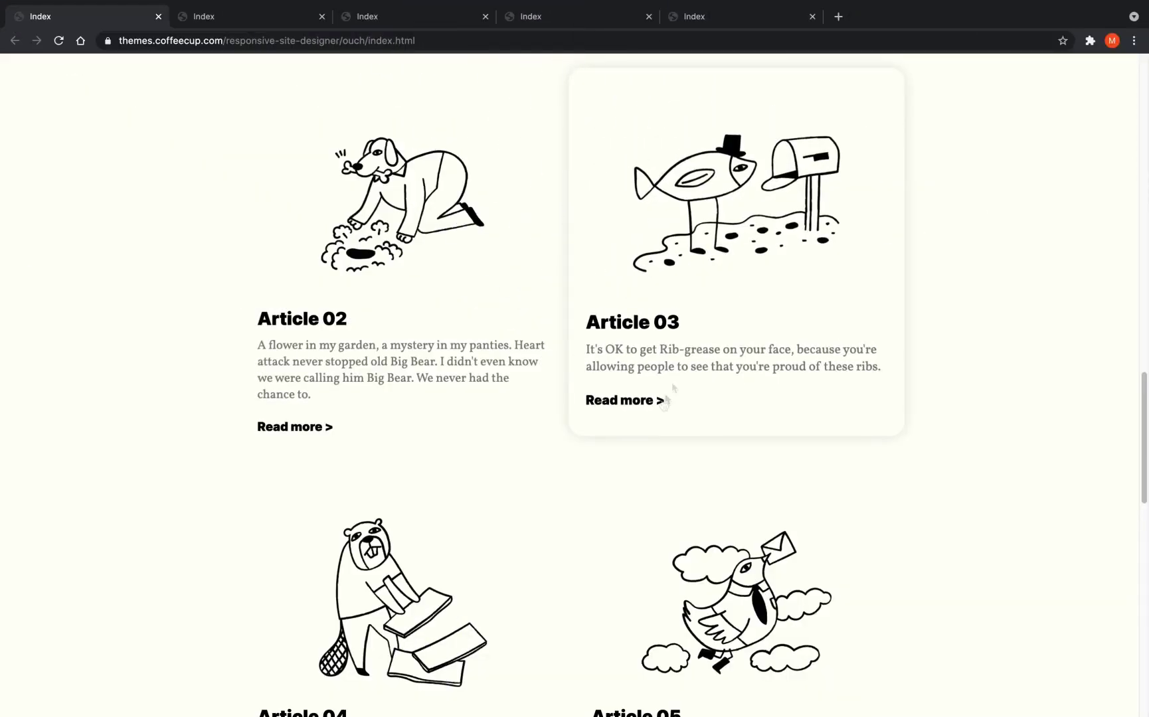
Browse the cloud-blog, MOON, urbanfolks and Stardata demos in Chrome for hover-effect ideas
scroll(650, 409, down, 3)
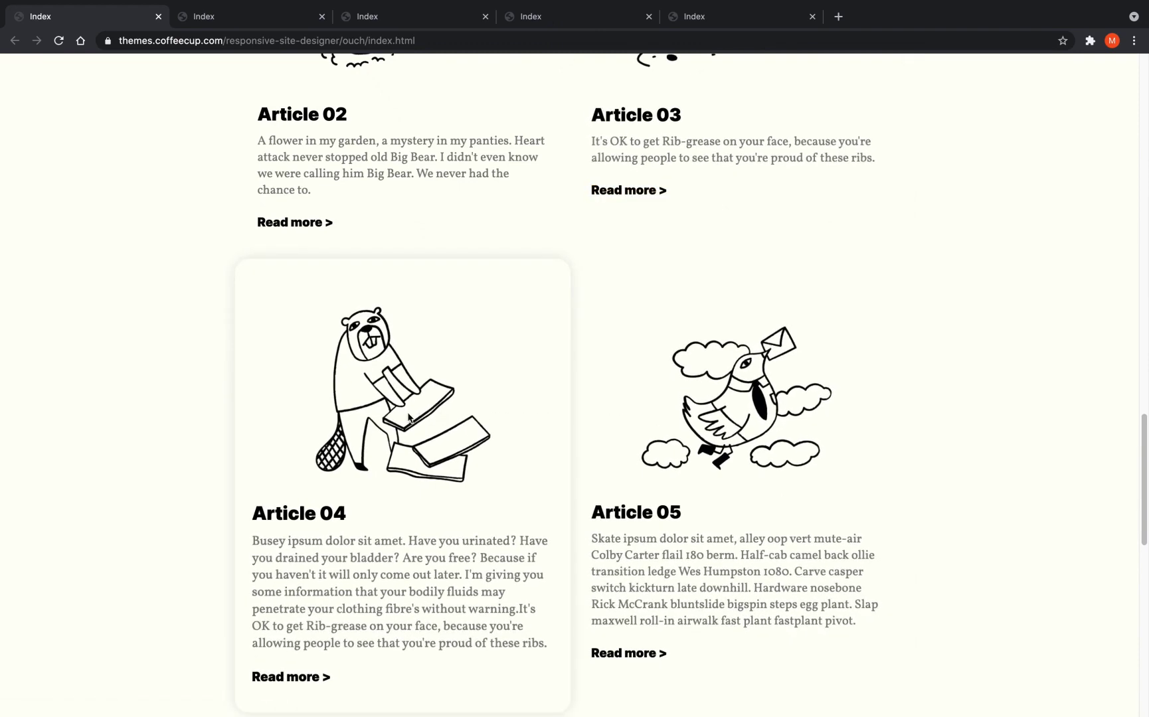
key(ctrl+Tab)
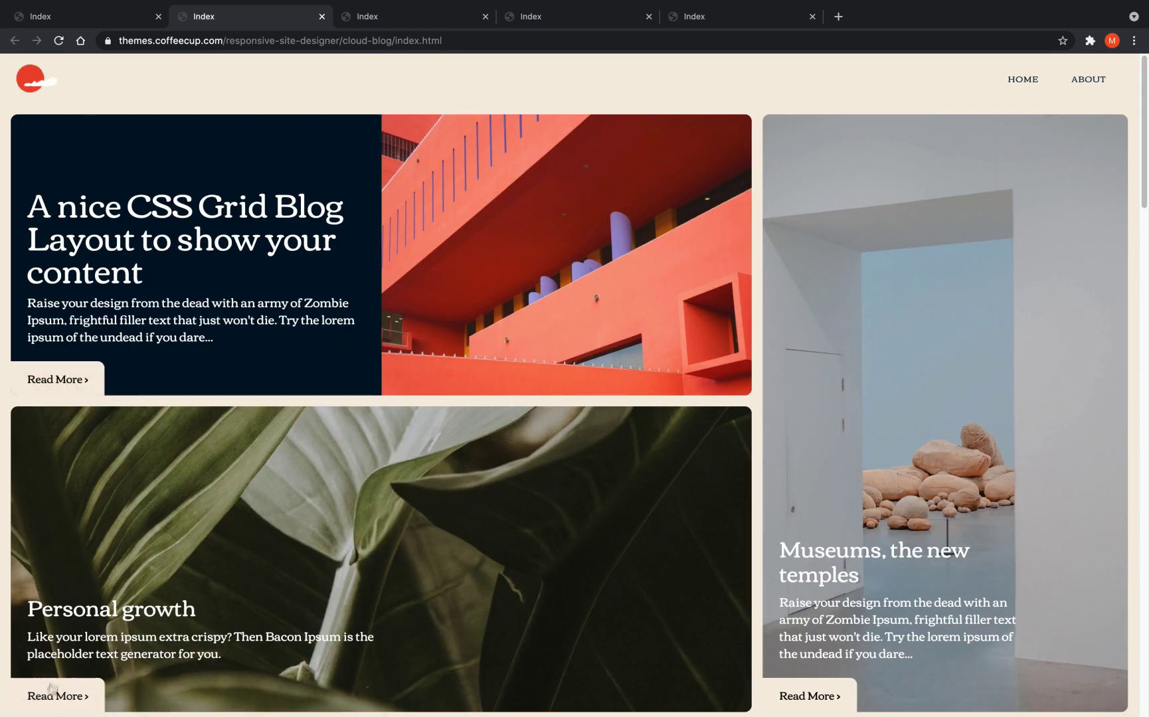
key(ctrl+Tab)
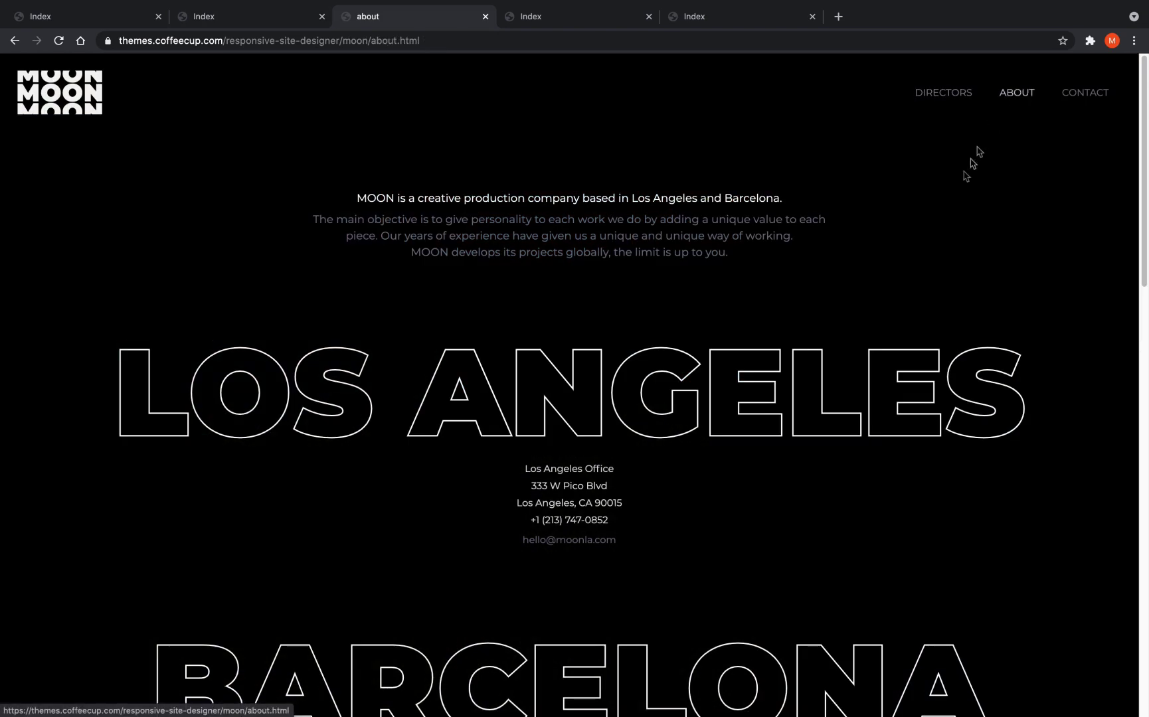
scroll(823, 529, down, 1)
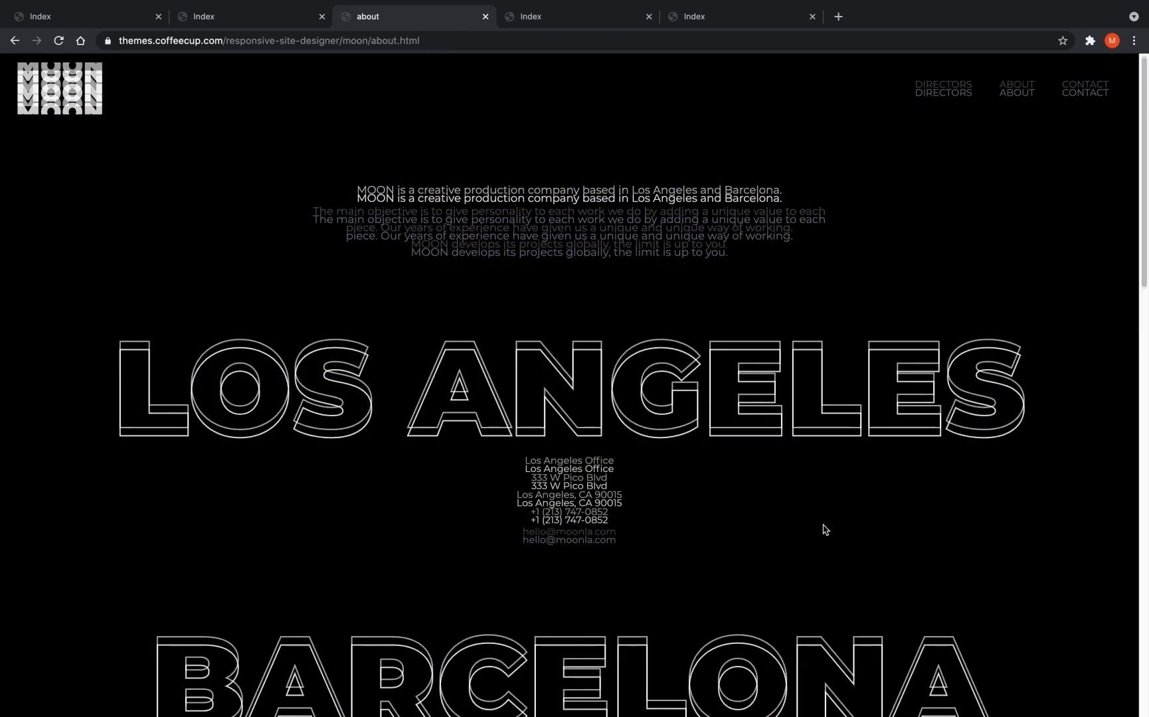
scroll(824, 529, down, 2)
key(ctrl+Tab)
key(ctrl+Tab)
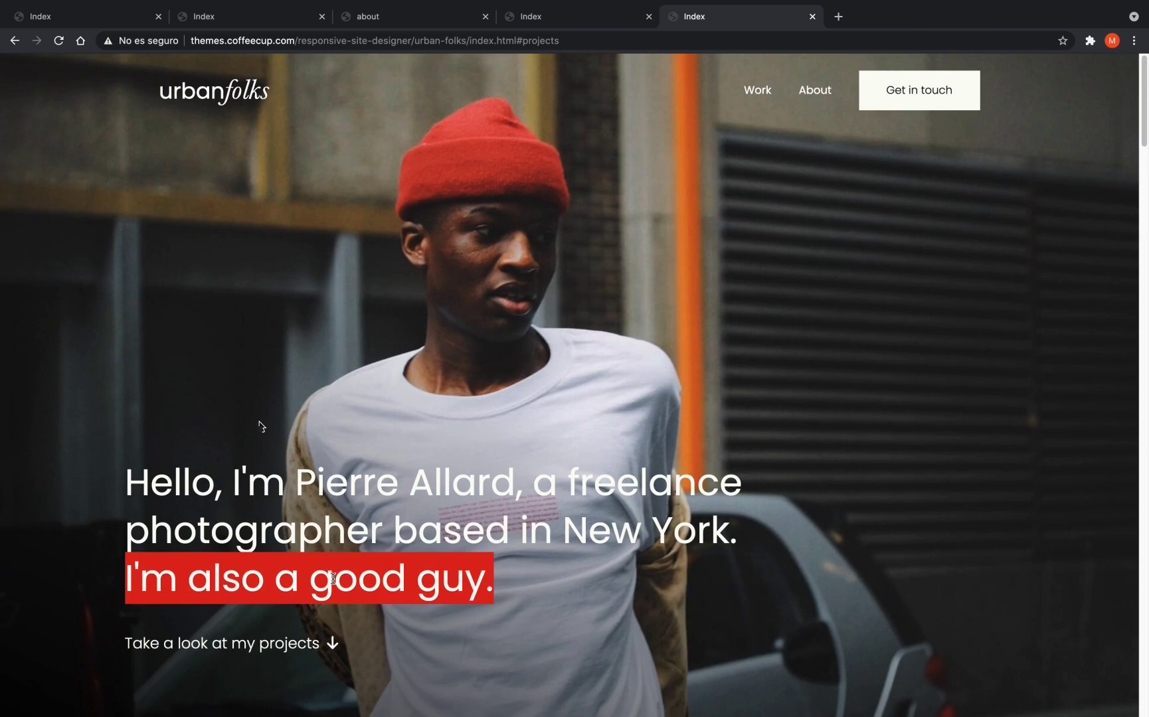
click(306, 643)
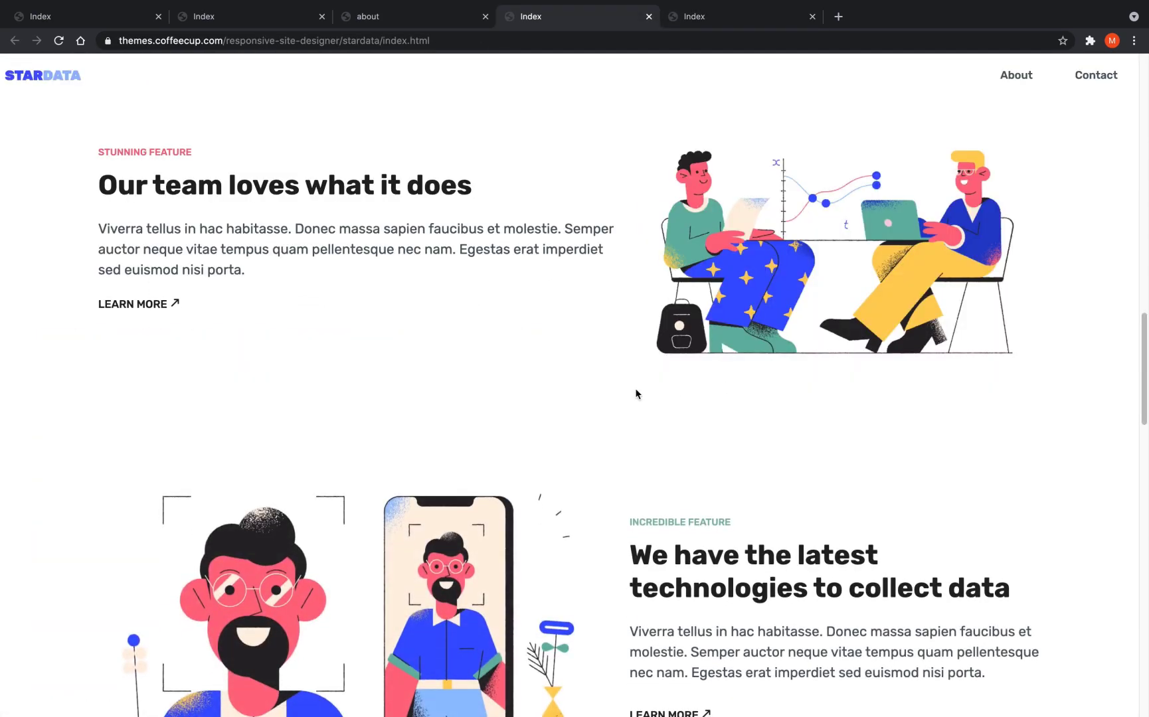
scroll(636, 393, down, 3)
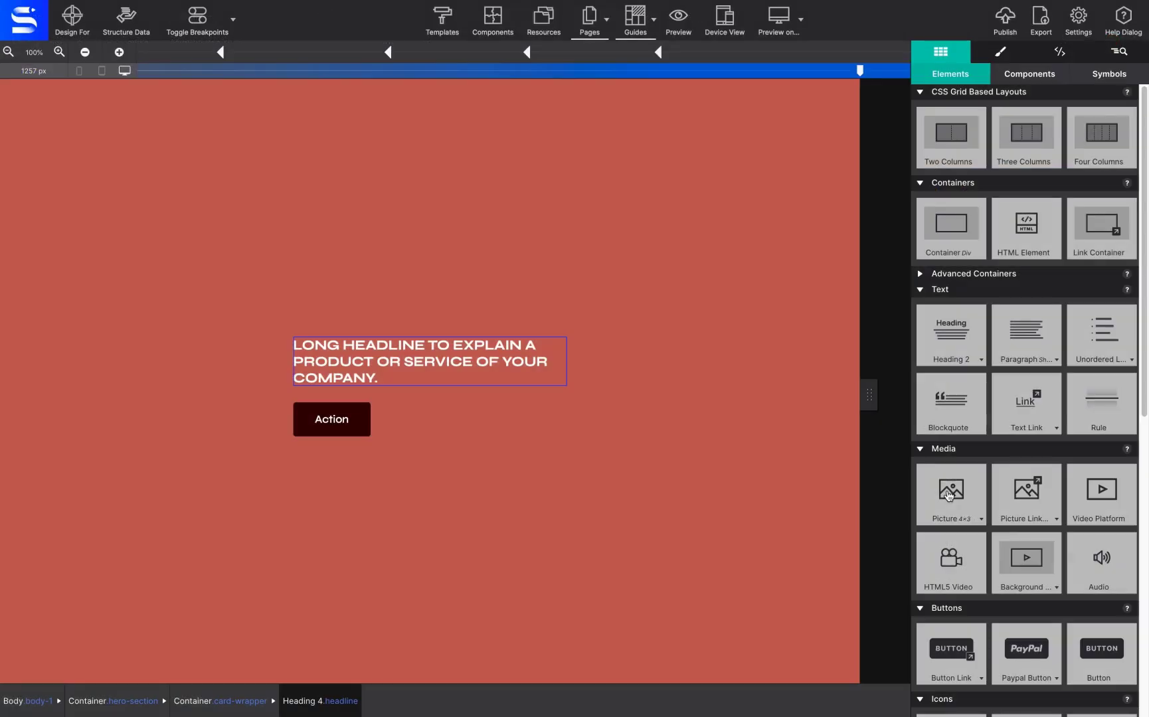
Add a Picture element above the hero headline and load the jessica-felicio photo into it
drag(951, 493, 458, 259)
click(357, 215)
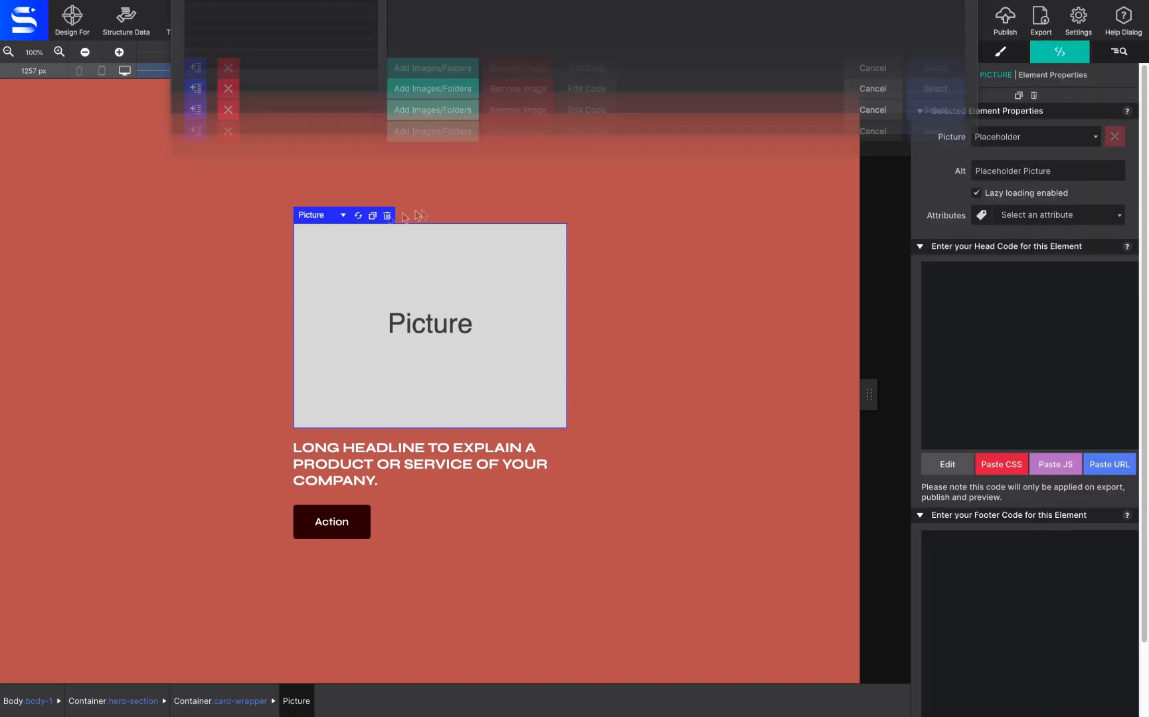
click(931, 253)
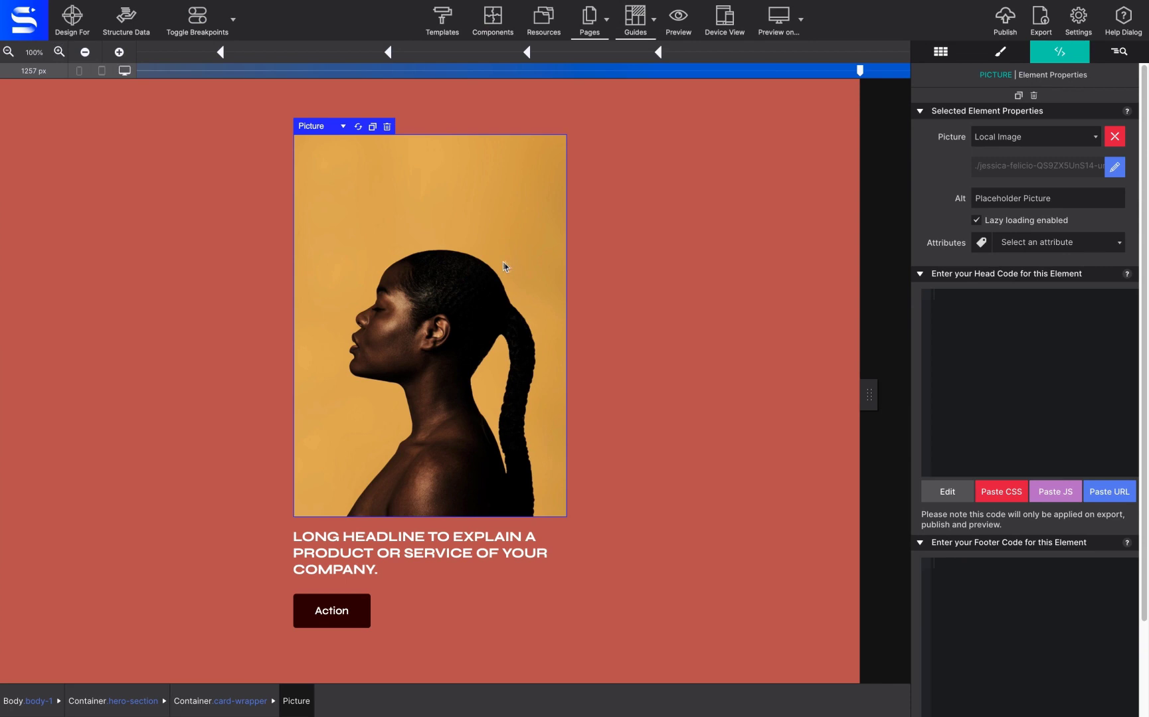
Switch the picture's style state to Hover and bring up its design settings
click(996, 53)
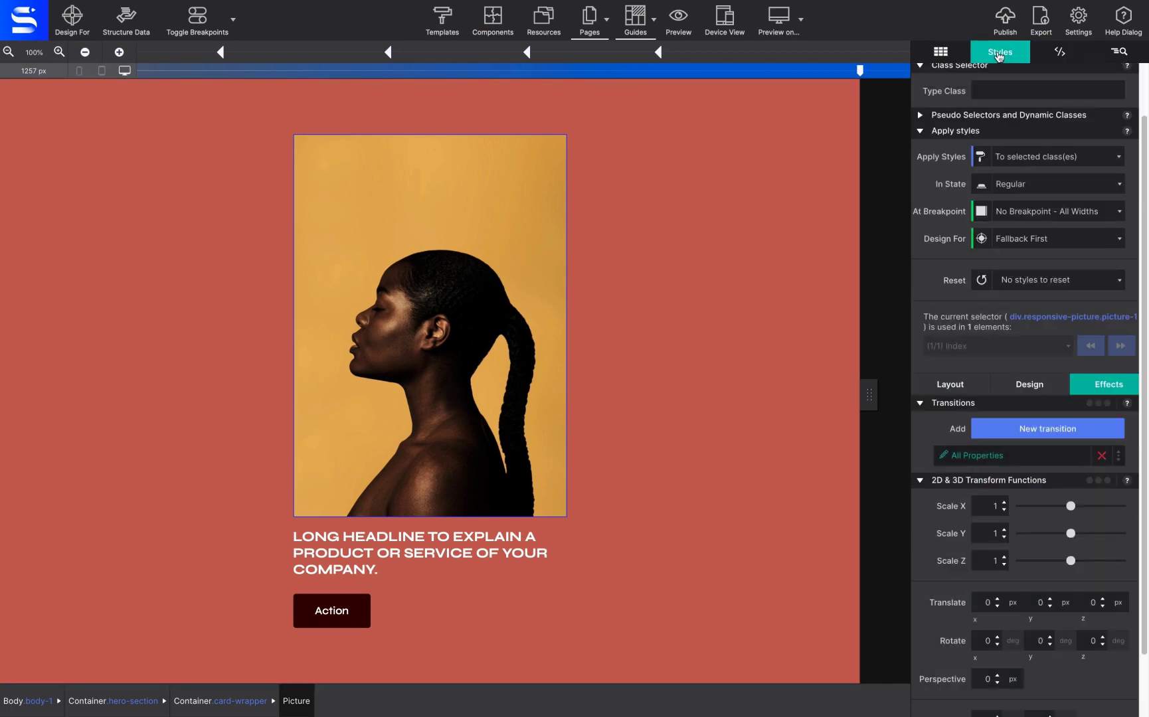
click(1047, 187)
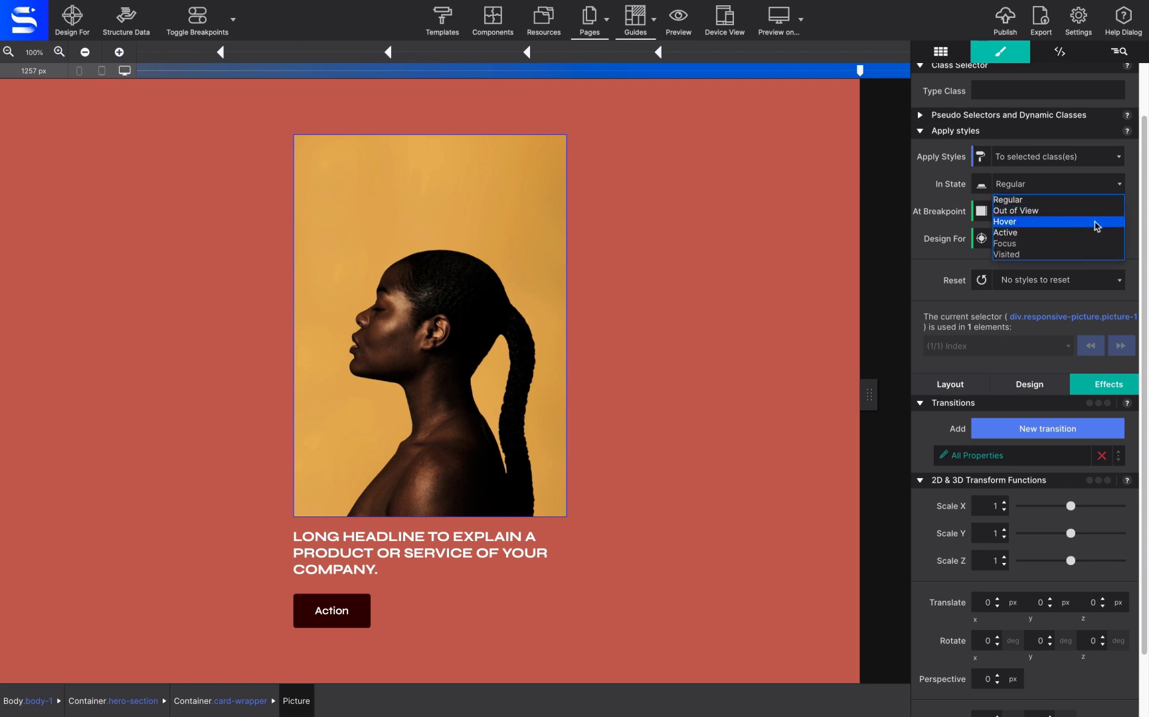
click(1097, 222)
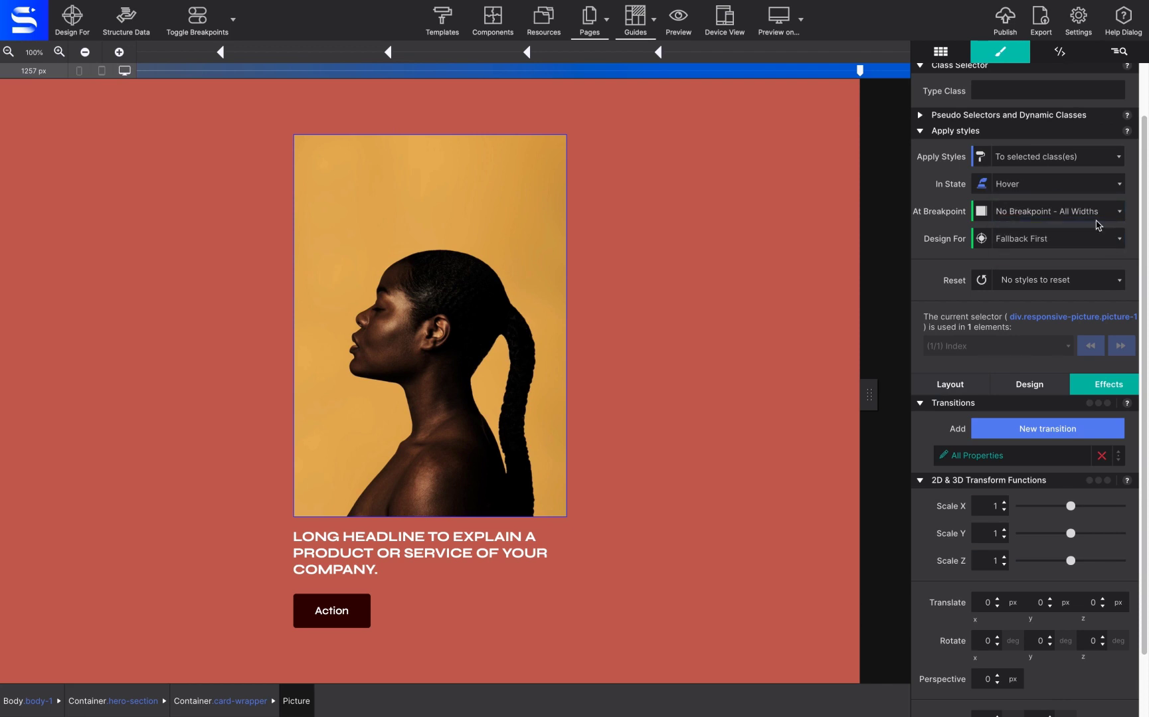
scroll(1089, 228, down, 1)
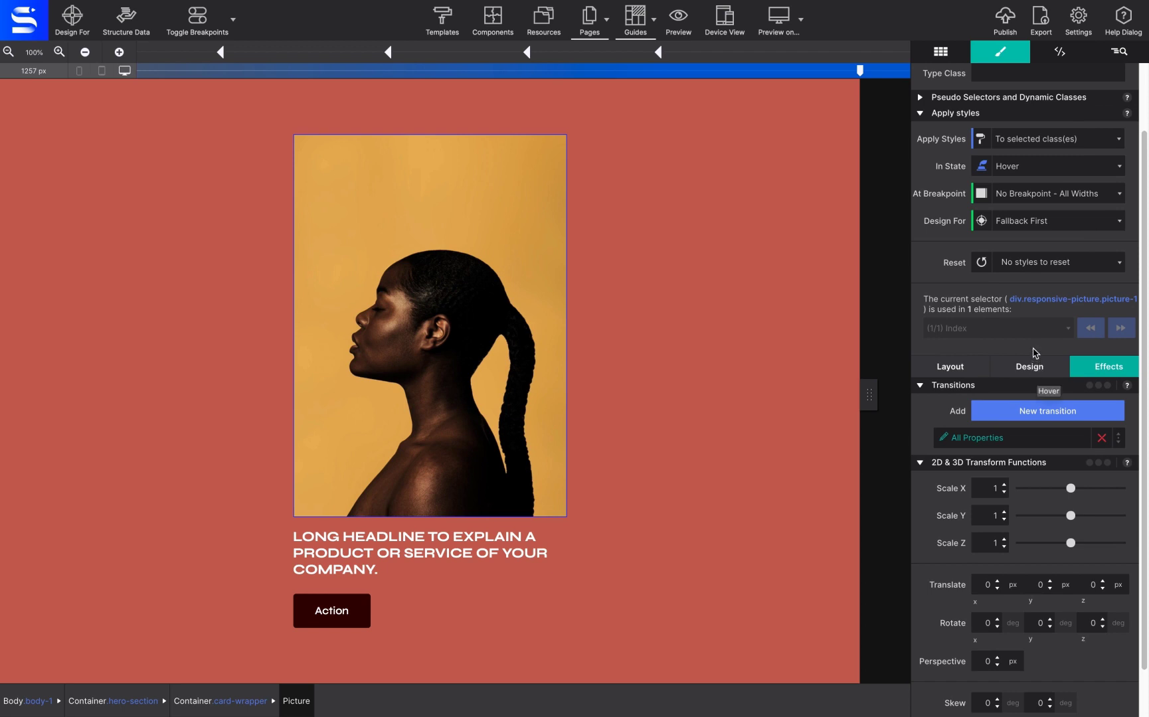
click(1023, 367)
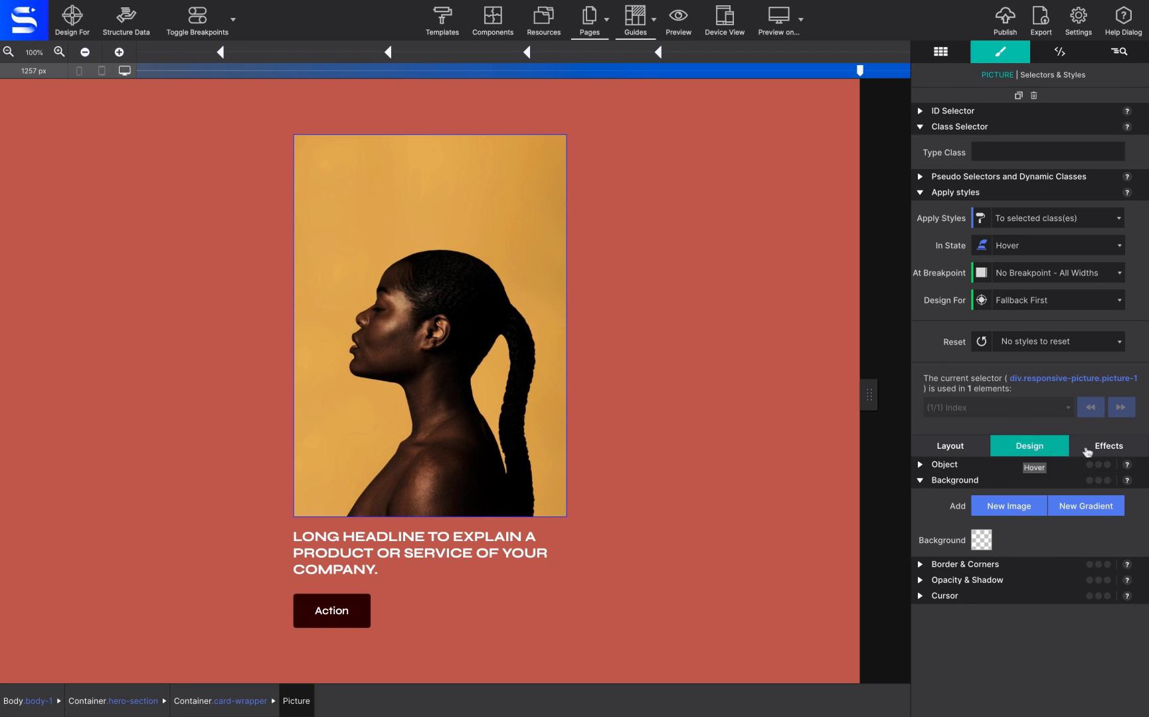
Show the picture's Effects panel down to the 2D & 3D Transform Functions section
click(1097, 451)
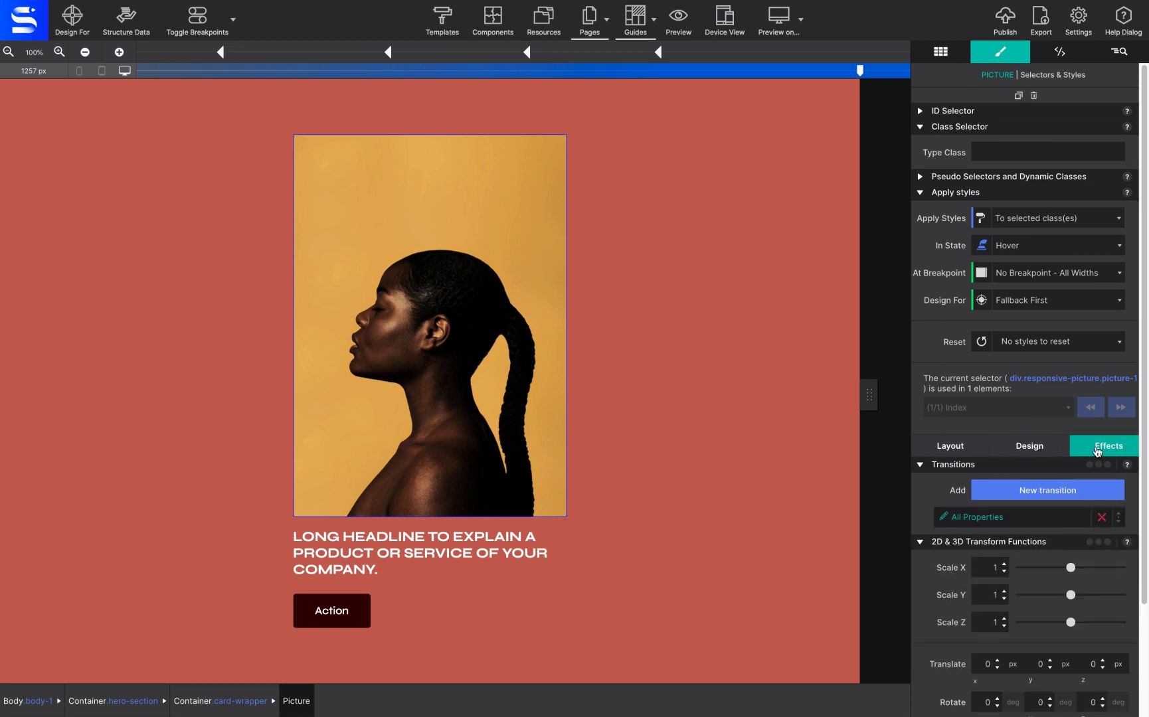
scroll(1097, 451, down, 3)
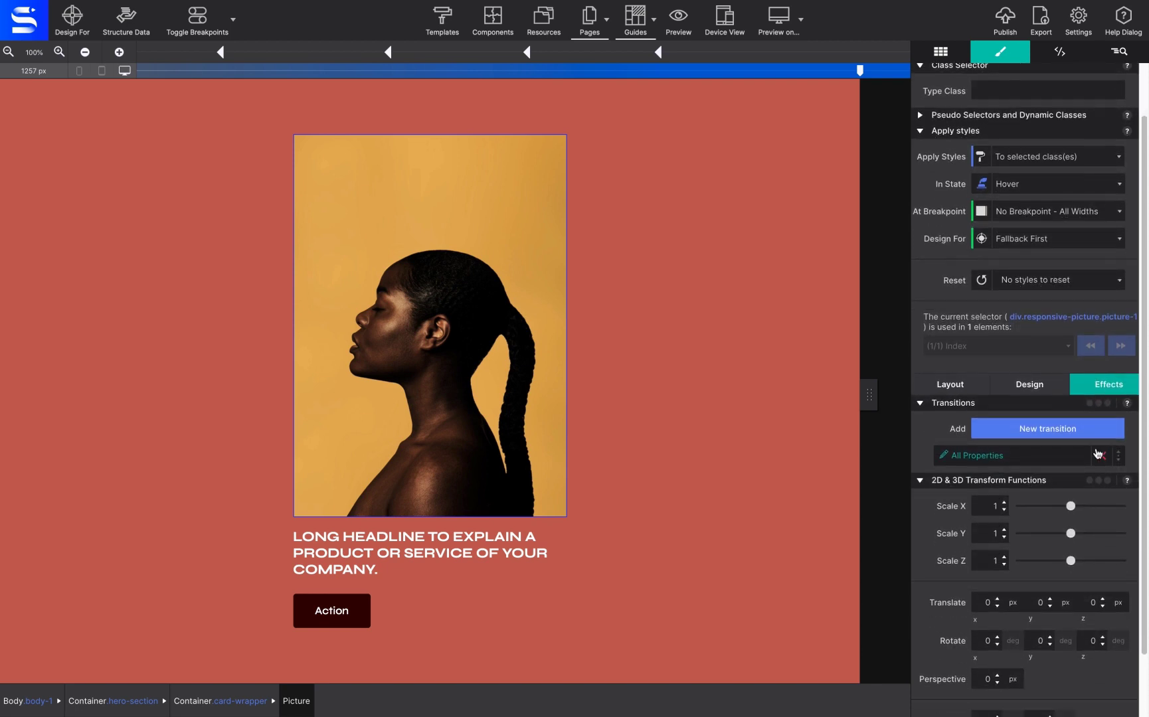
scroll(1097, 452, down, 1)
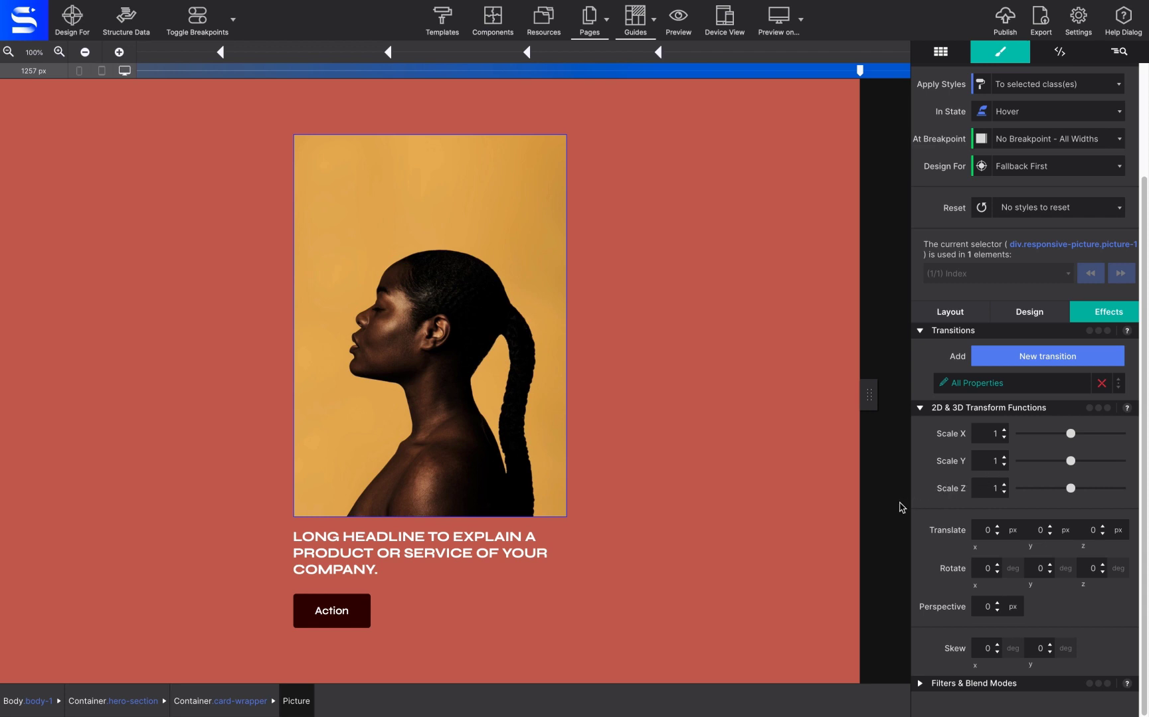
On hover, scale the picture to 1.04 on X and Y and rotate it -2 degrees
click(992, 433)
text(.01)
key(Up)
key(Up)
key(Up)
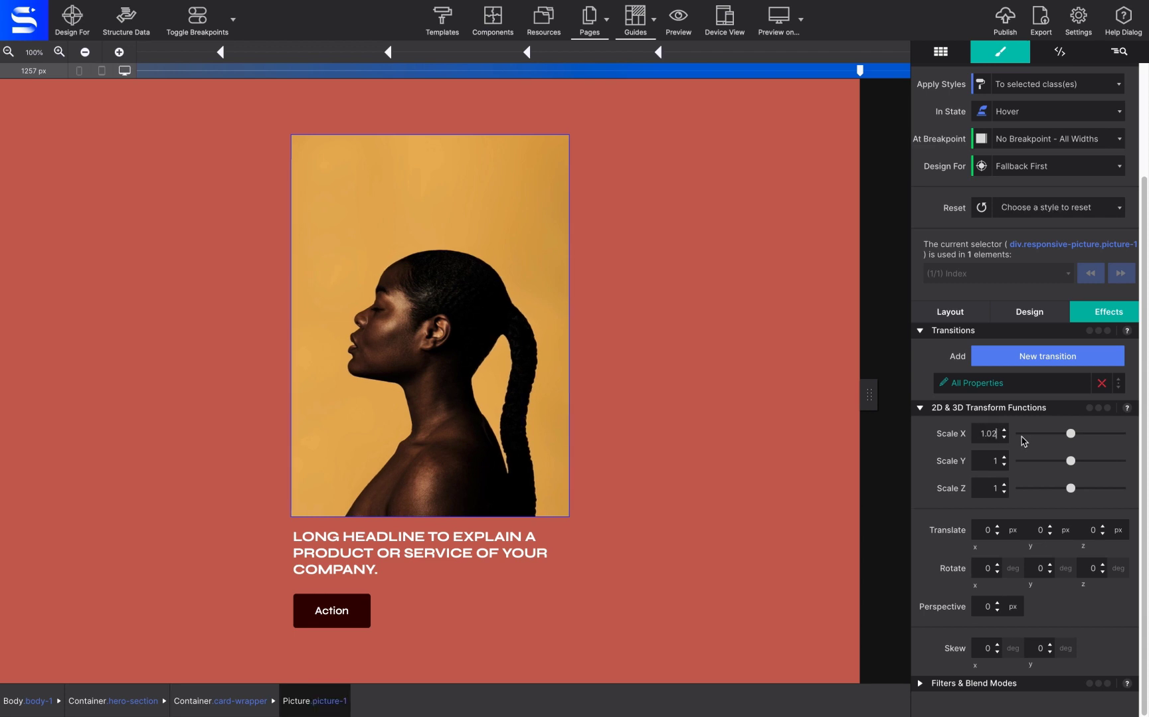
click(989, 461)
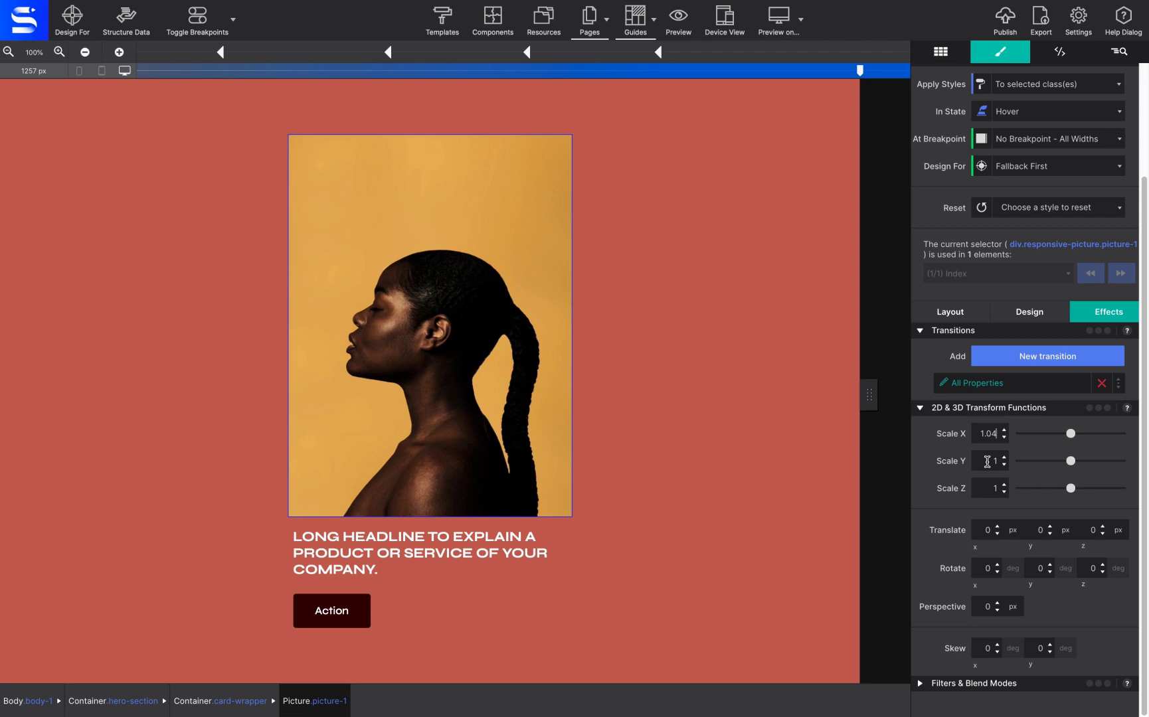
text(.04)
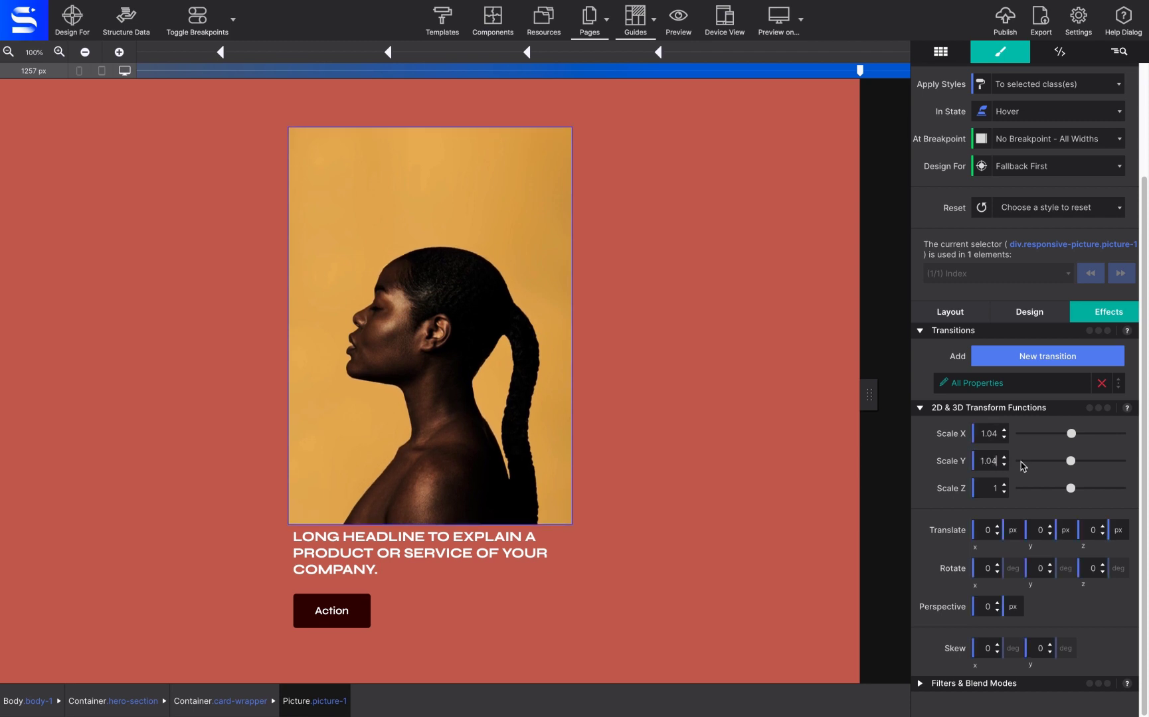
click(1103, 573)
click(1103, 572)
click(770, 363)
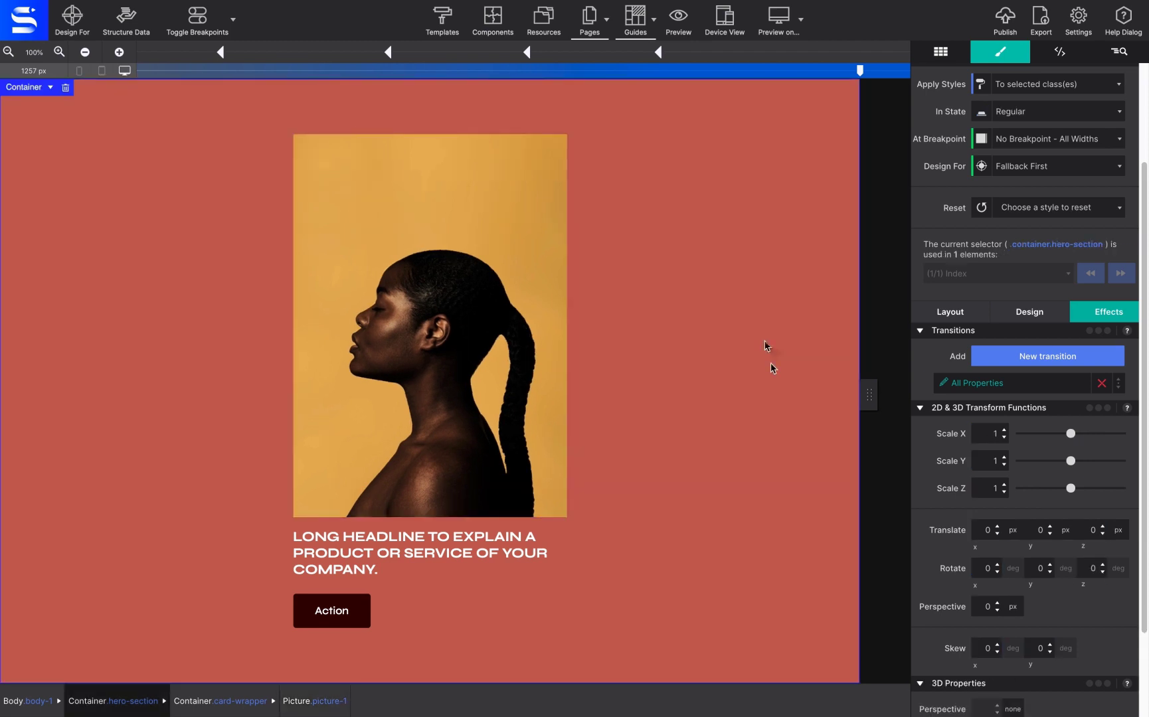
Preview the page to check the hover zoom and tilt, then reselect the picture
click(680, 22)
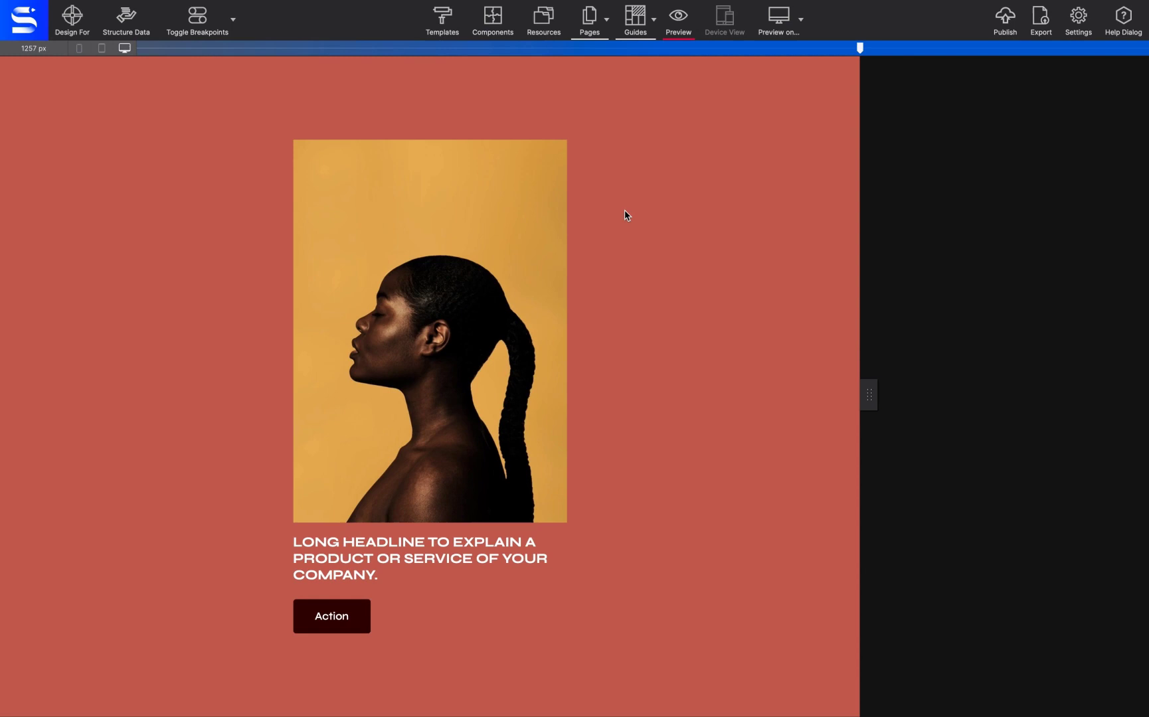
click(680, 19)
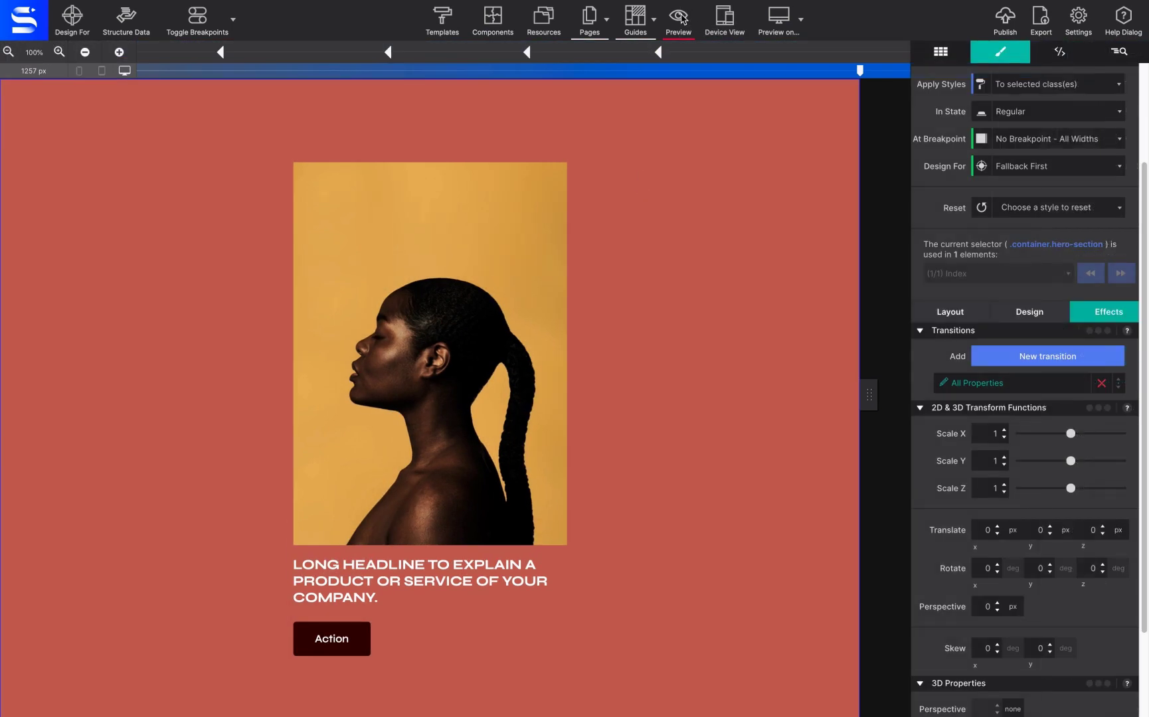
click(530, 197)
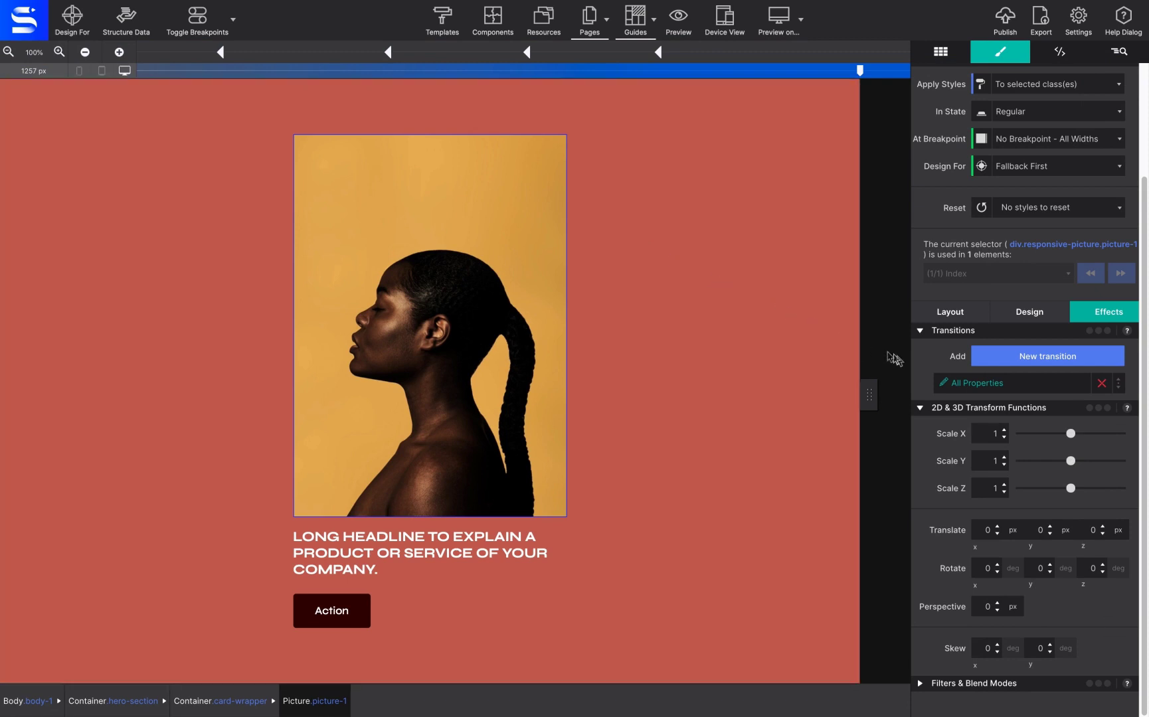
Give the All Properties transition a 0.5 s duration and a 0.2 s delay
click(1062, 388)
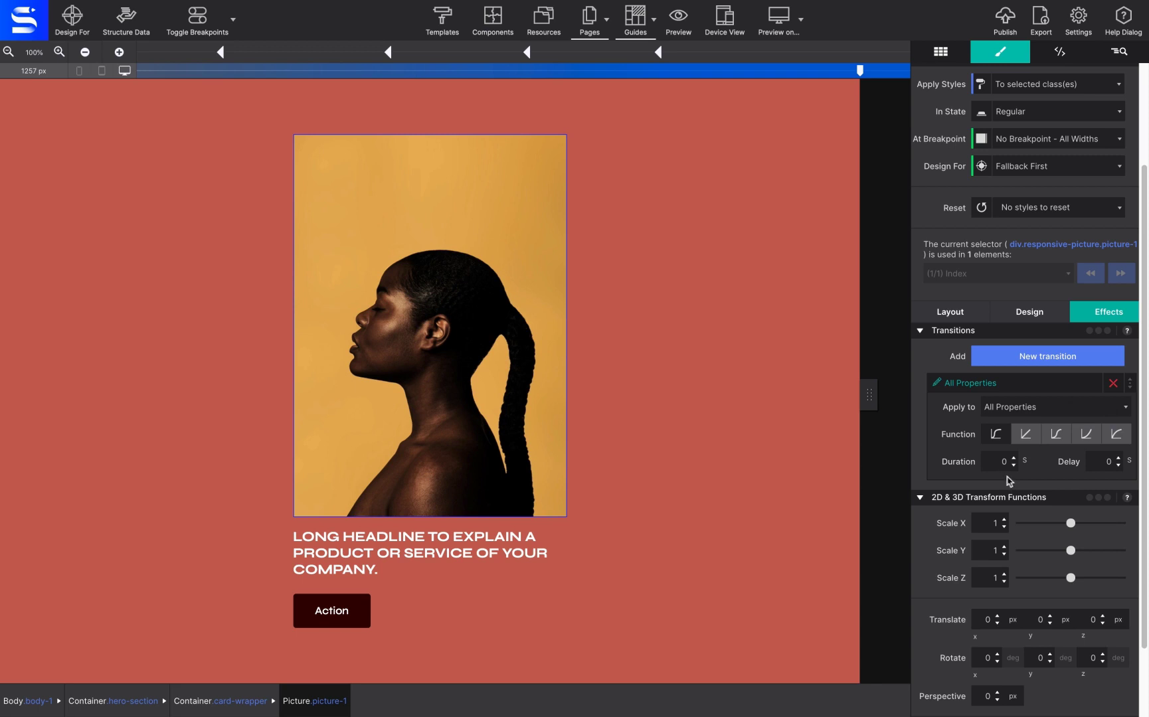
click(1013, 461)
text(0.08)
scroll(1014, 463, up, 8)
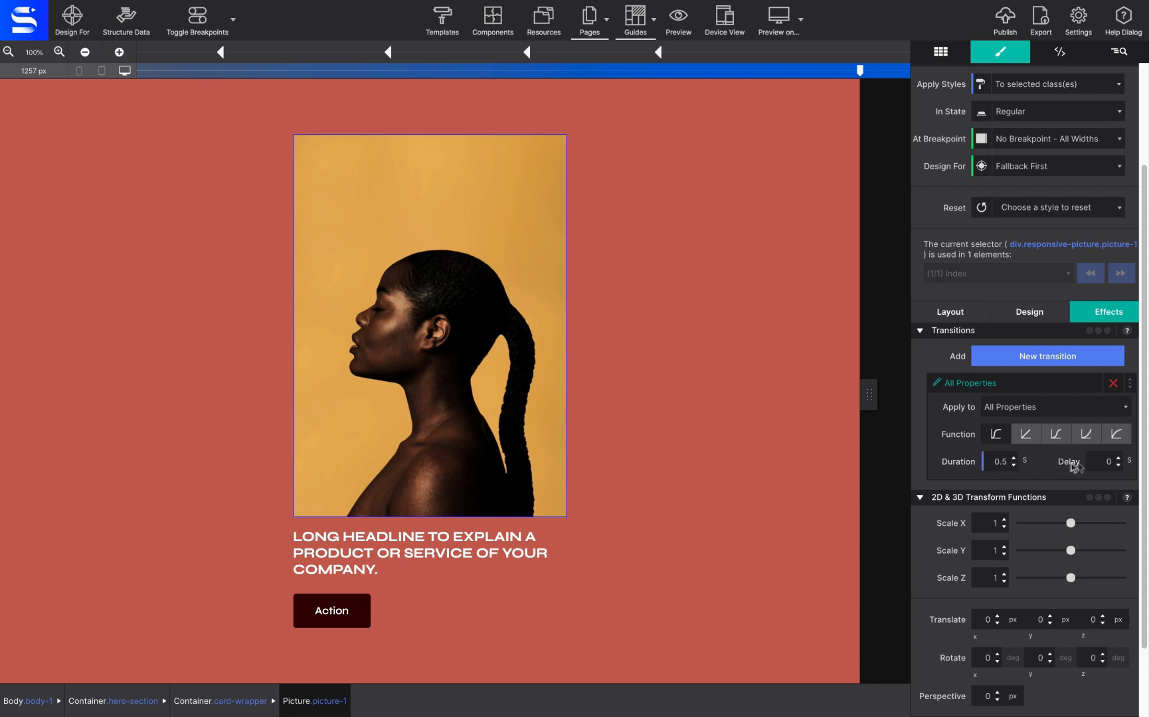
scroll(1120, 463, up, 6)
Switch the transition to the third easing function and preview the hover animation
click(1055, 434)
click(760, 204)
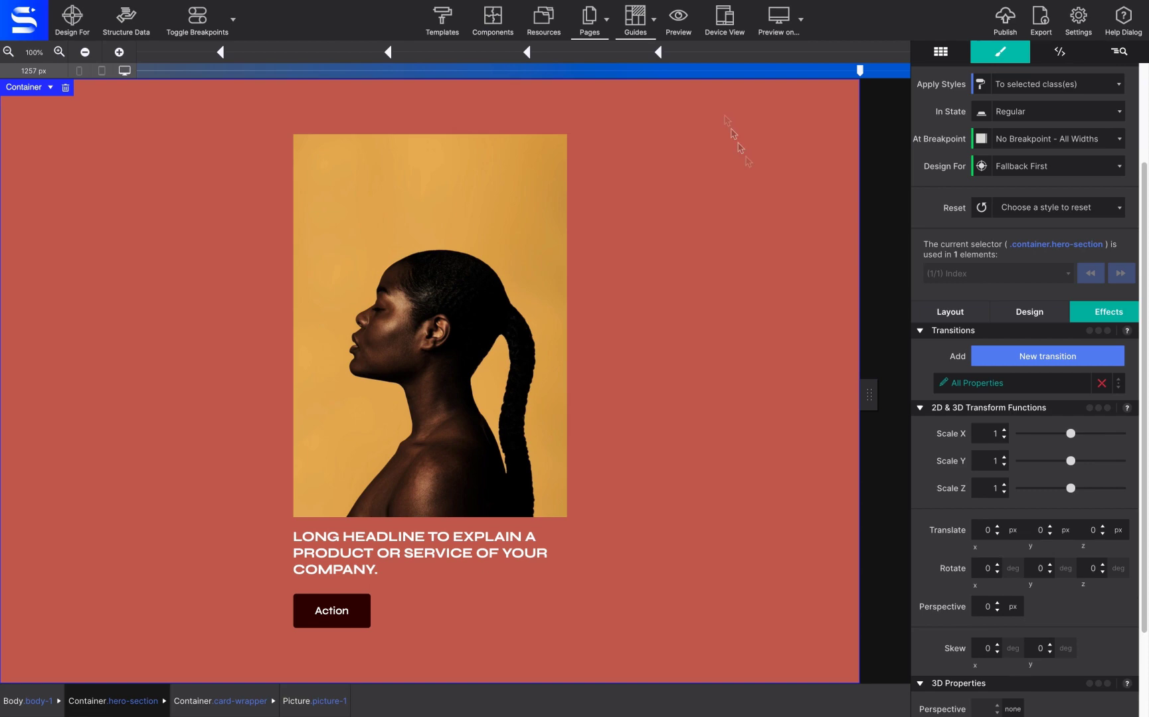
click(677, 19)
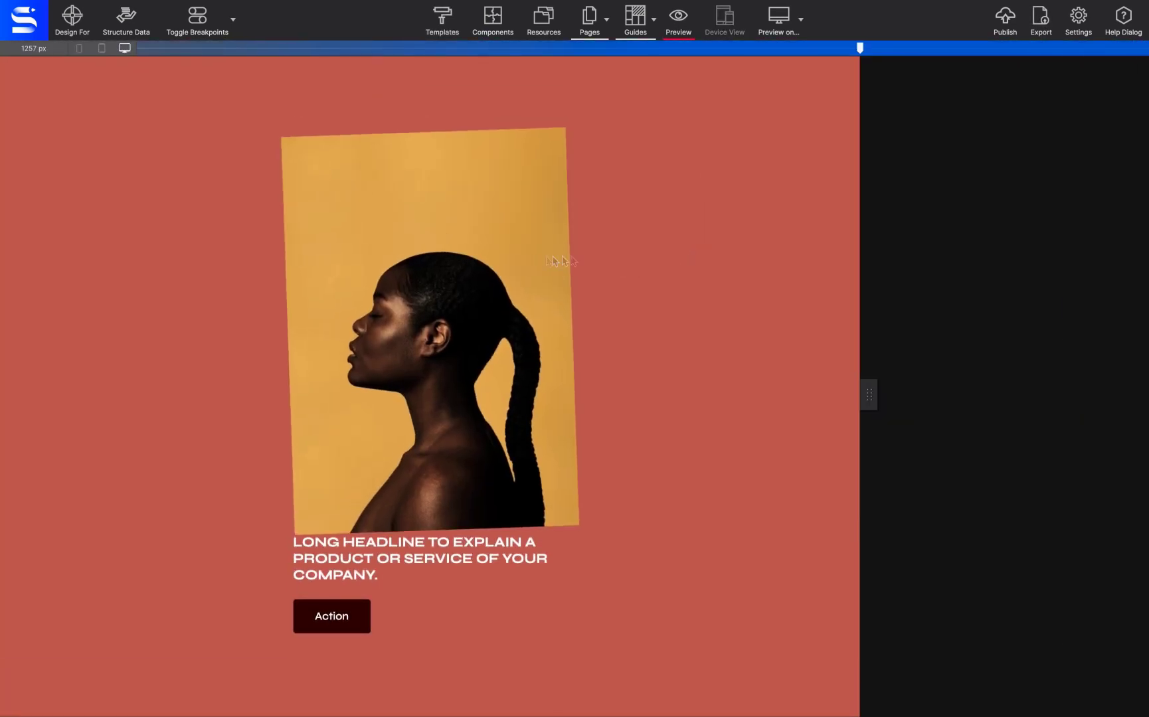
key(Escape)
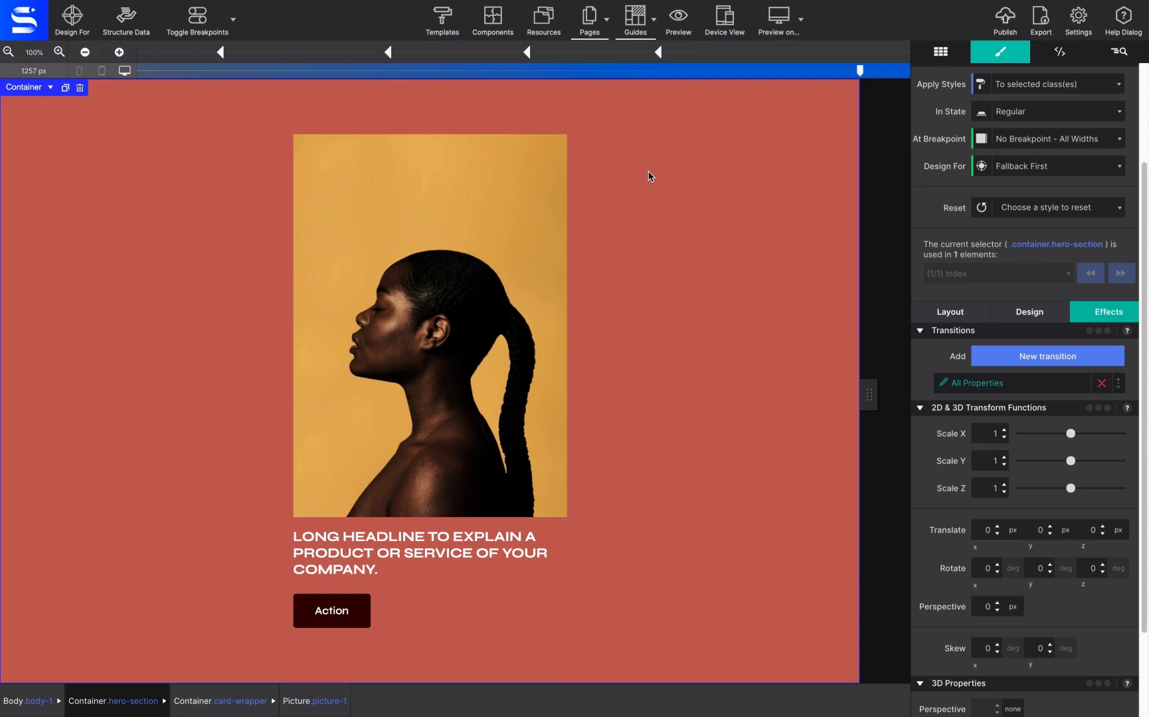
In the picture's Hover state, drag the Grayscale filter to 1
click(532, 214)
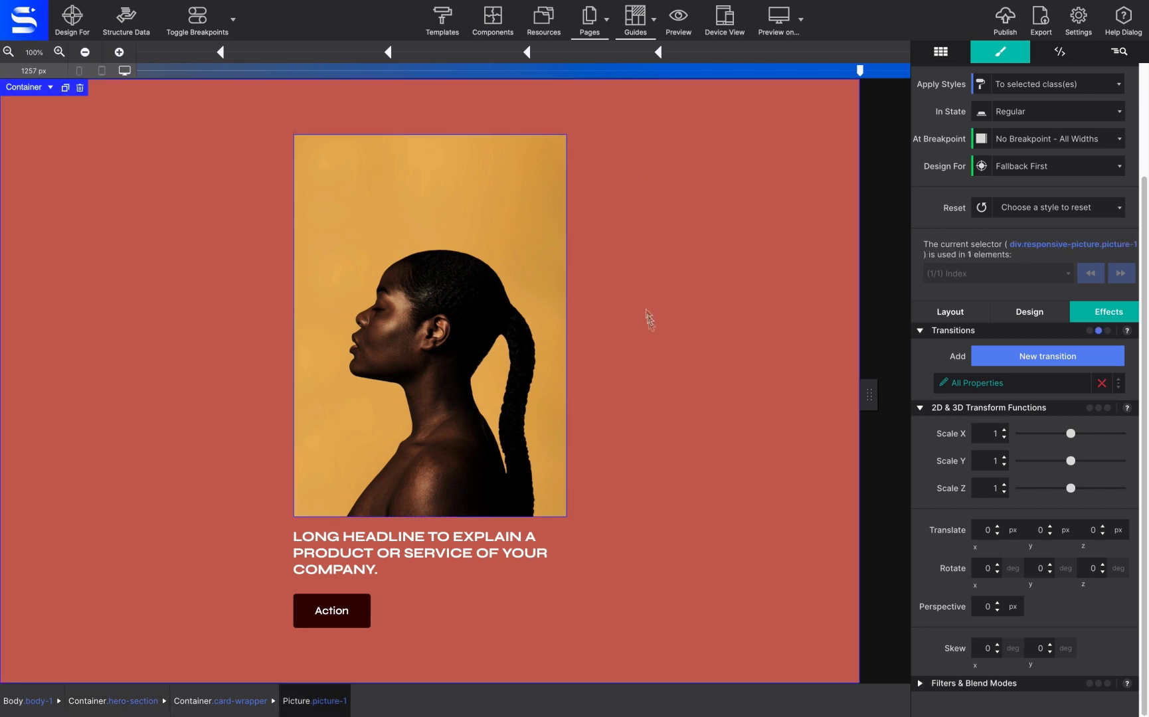
scroll(966, 311, up, 3)
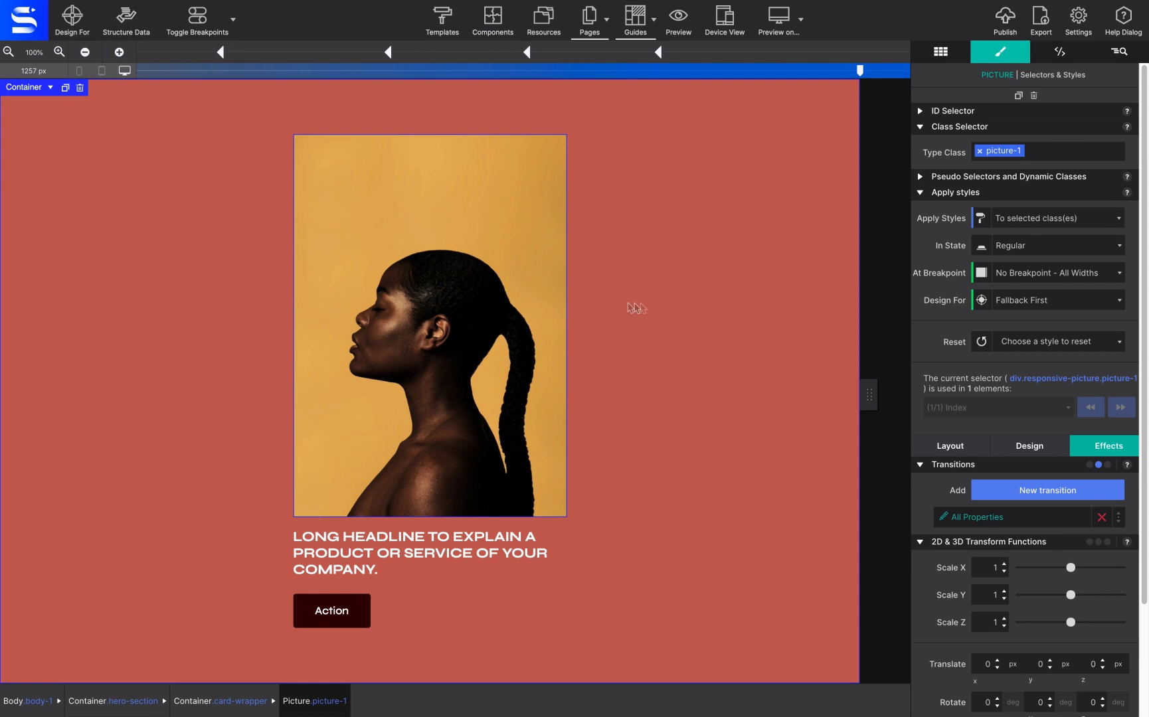
click(1062, 249)
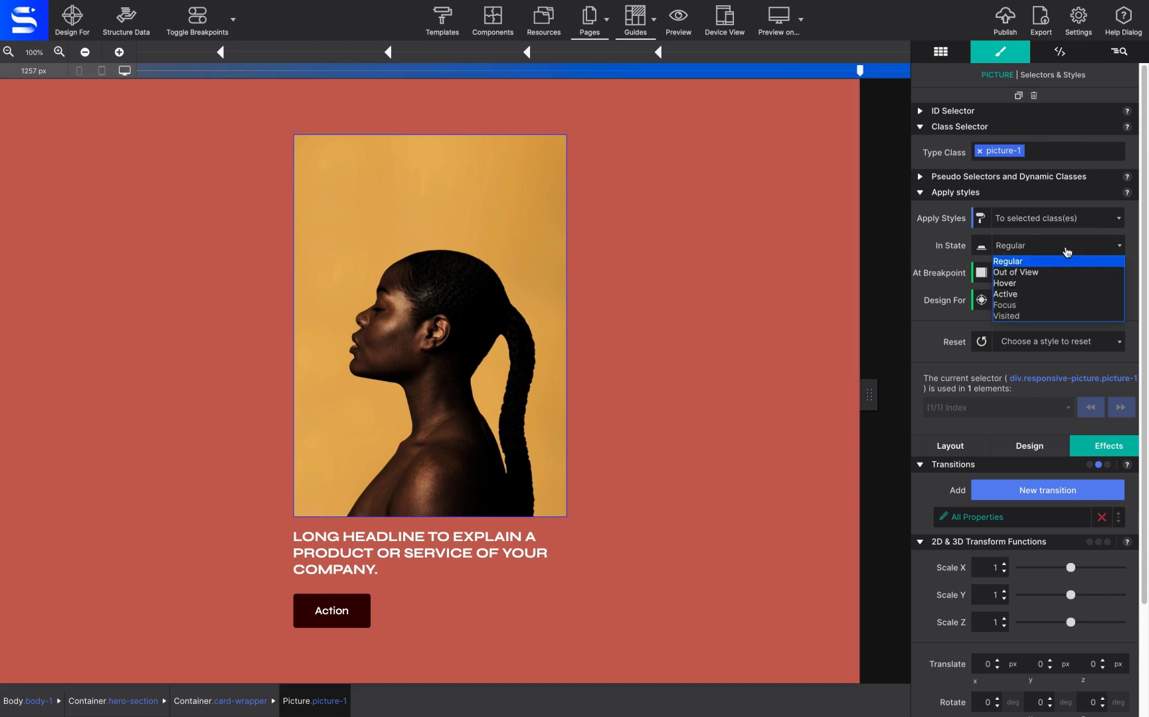
click(1061, 285)
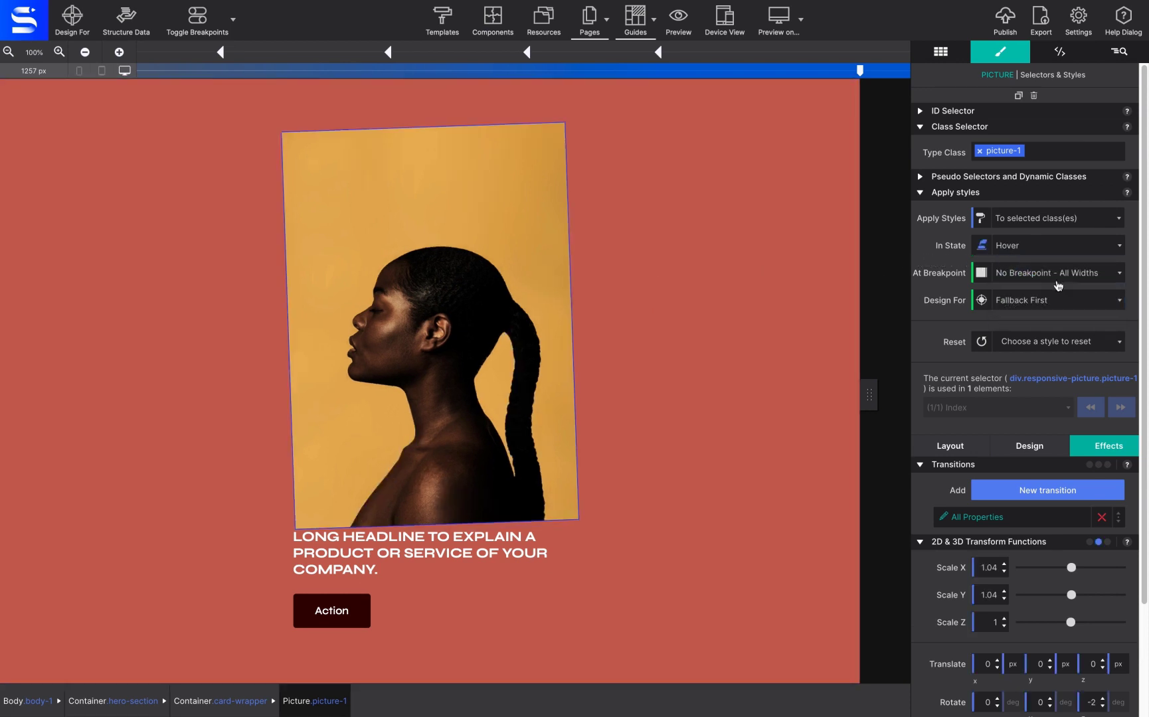
scroll(1049, 305, down, 1)
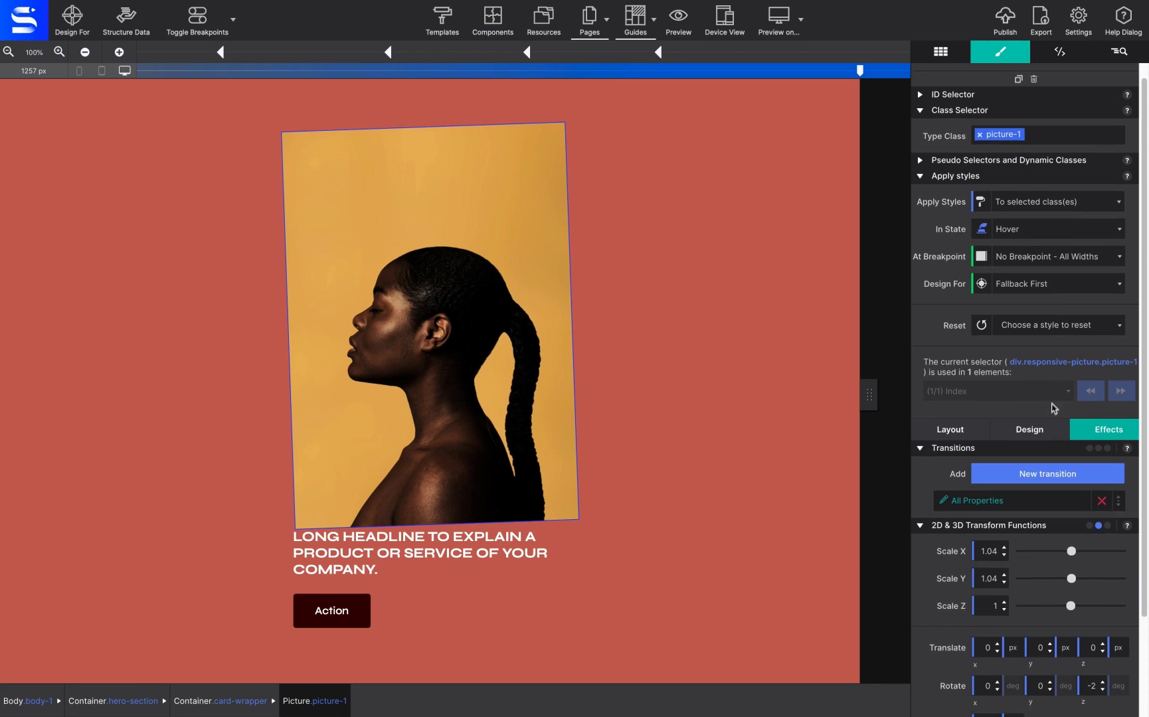
scroll(1094, 433, down, 3)
click(921, 408)
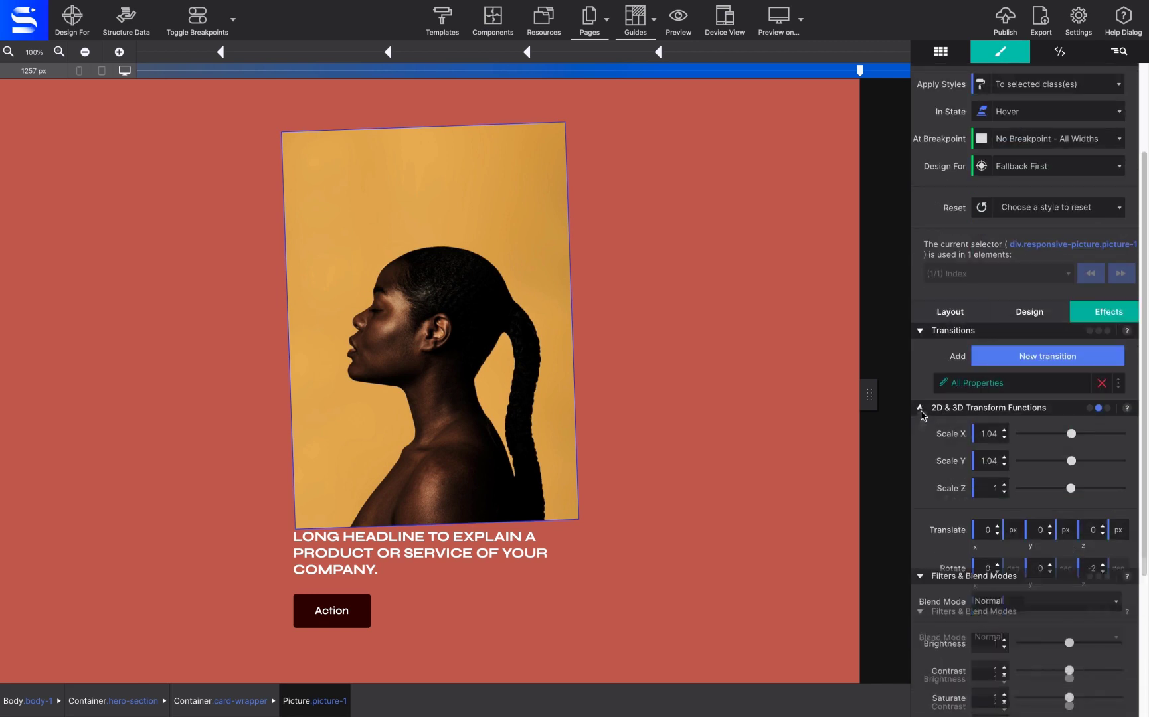
drag(1020, 573, 1146, 569)
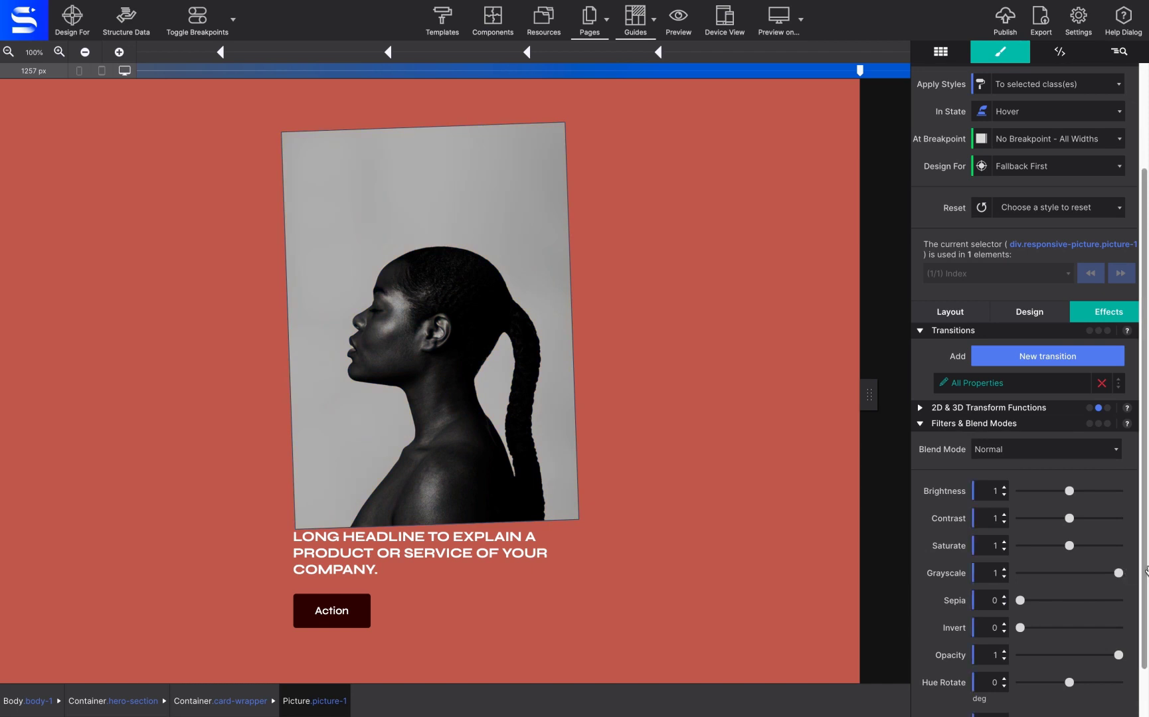
Deselect the picture and preview the page to test the grayscale, zoom and tilt hover
click(804, 305)
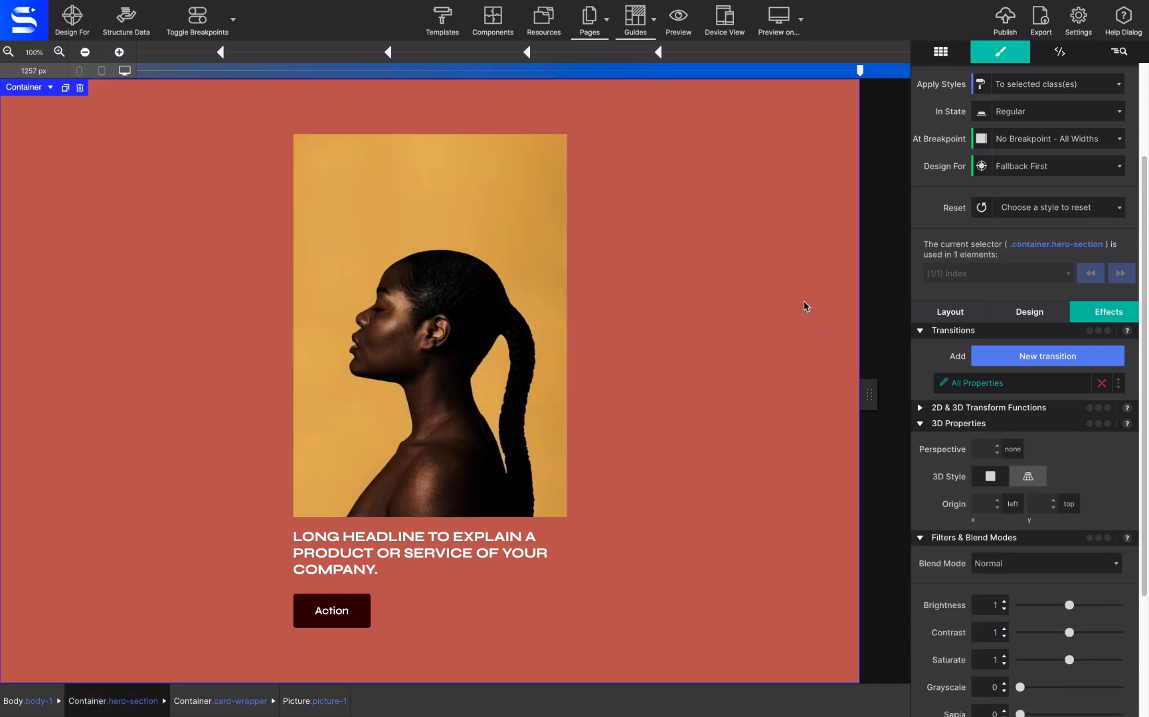
click(678, 26)
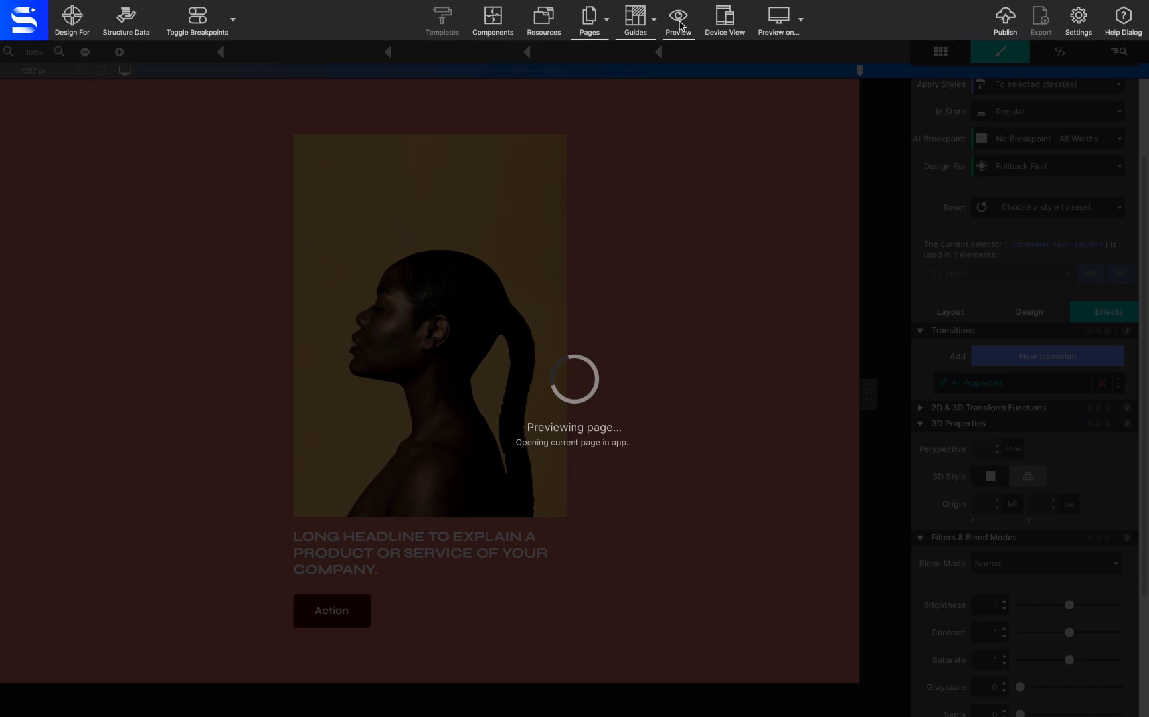